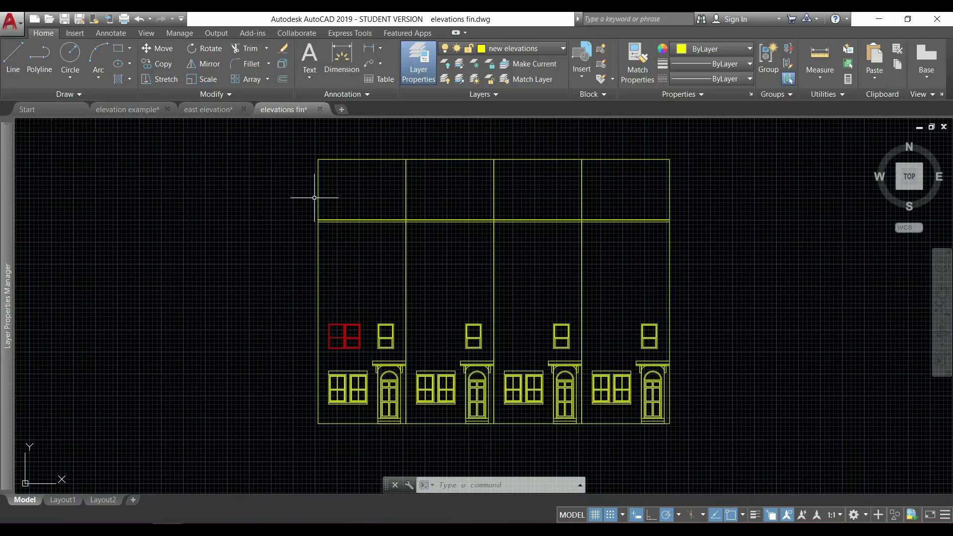
Open the Array dropdown in the Home tab's Modify panel
click(268, 78)
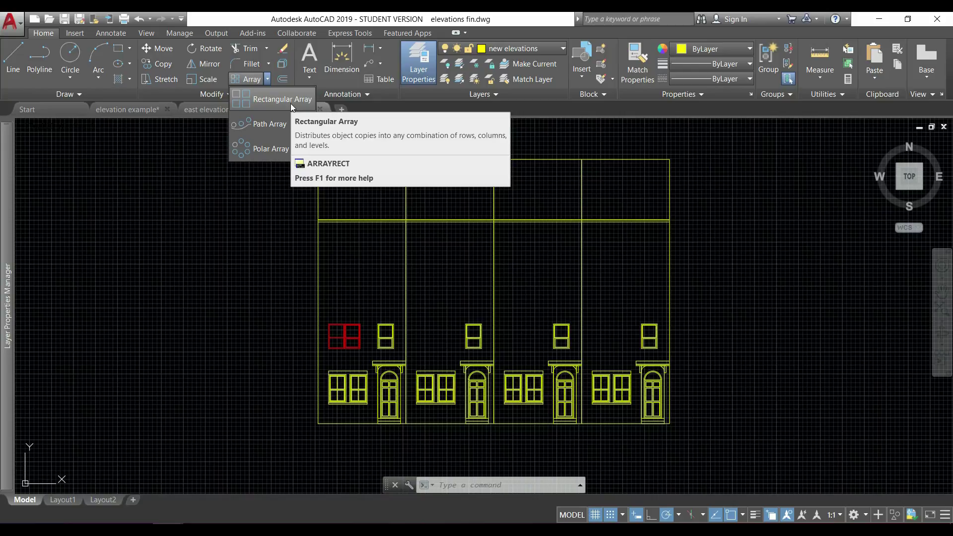
Start a rectangular array of the red upper-left window, previewing 4 columns by 3 rows
click(291, 103)
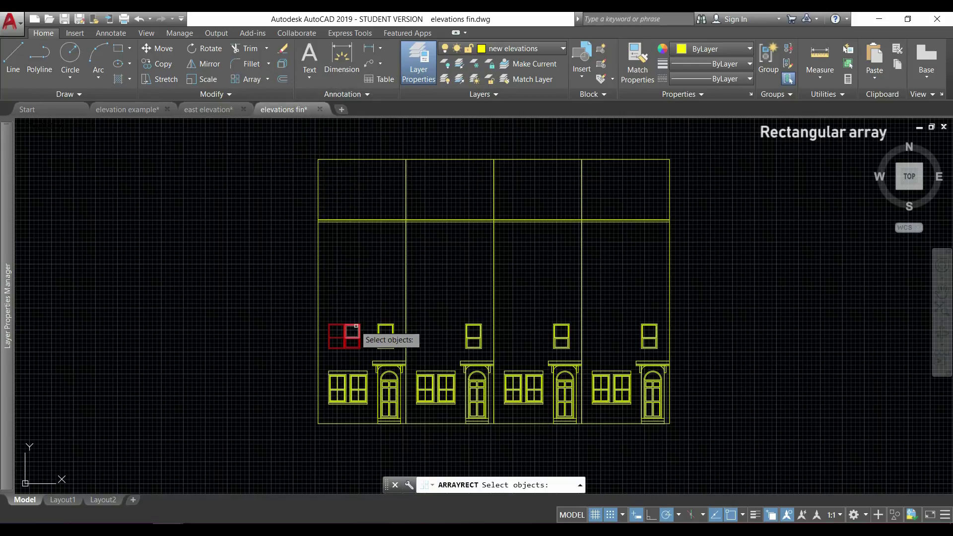
click(365, 355)
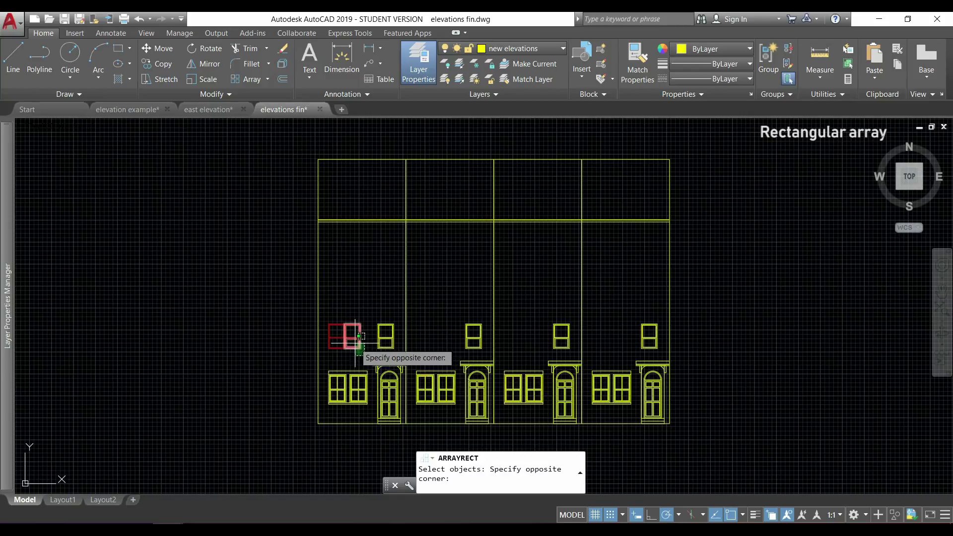
click(325, 313)
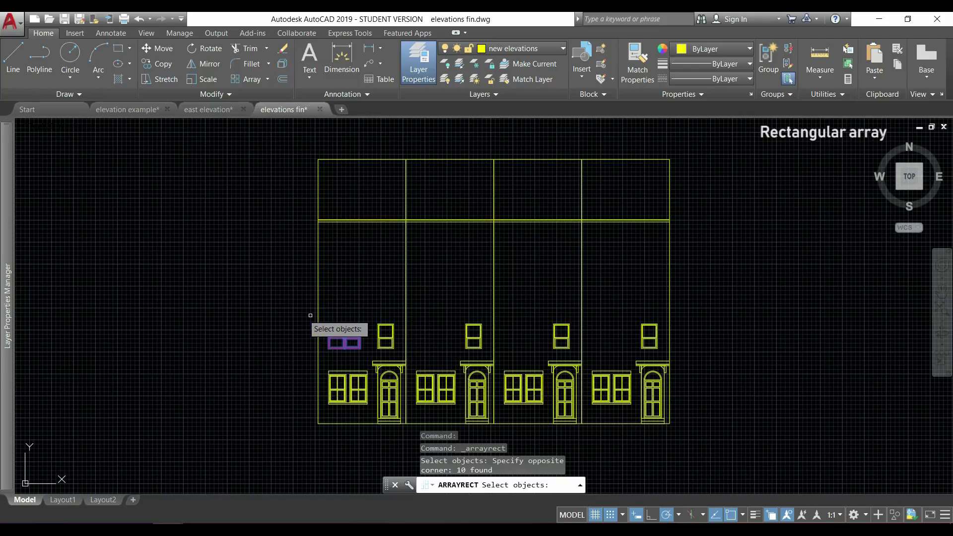
key(Return)
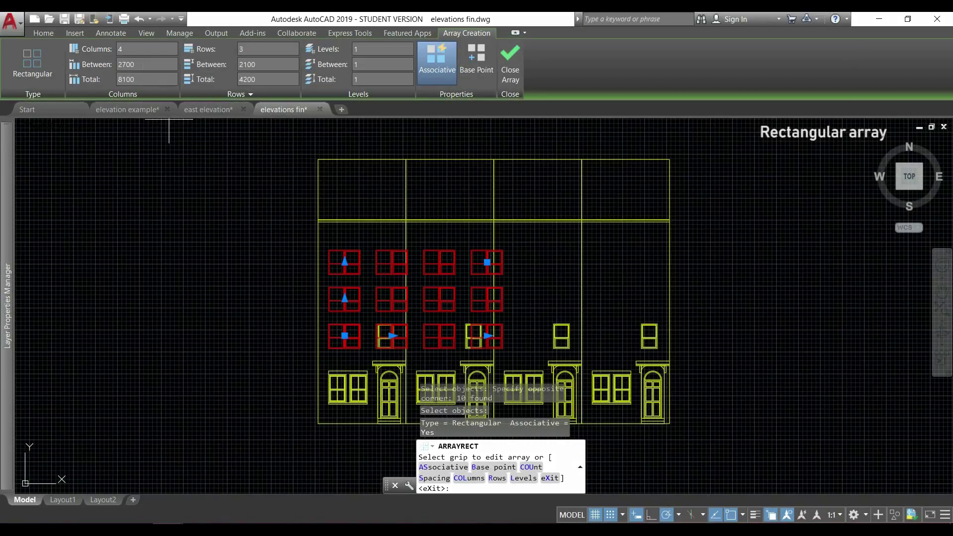
Set the window array's column spacing to 5000, one window per bay
click(141, 65)
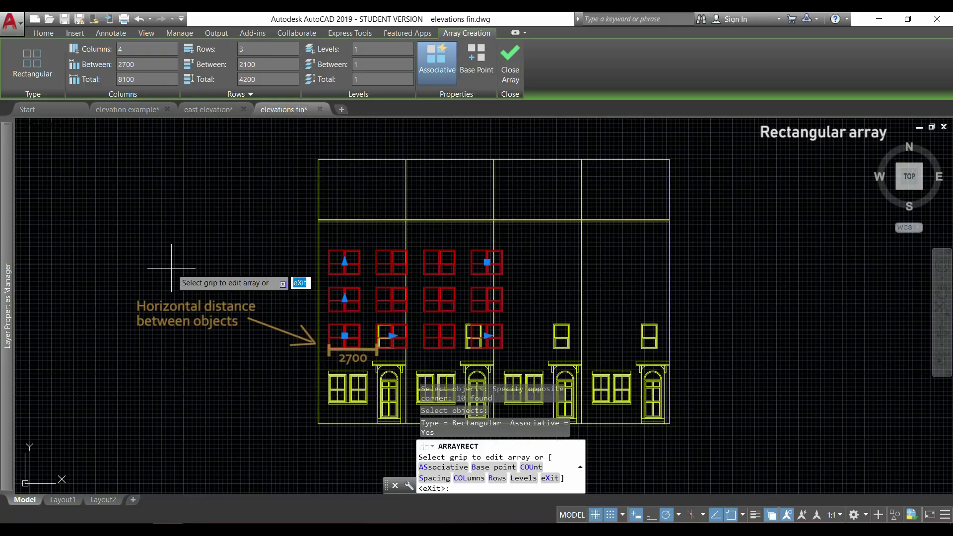
click(146, 64)
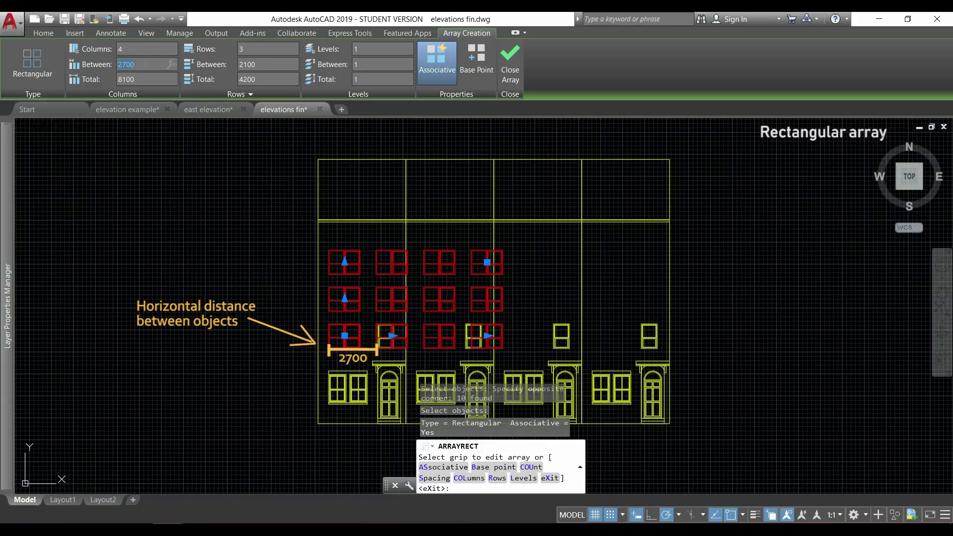
text(5000)
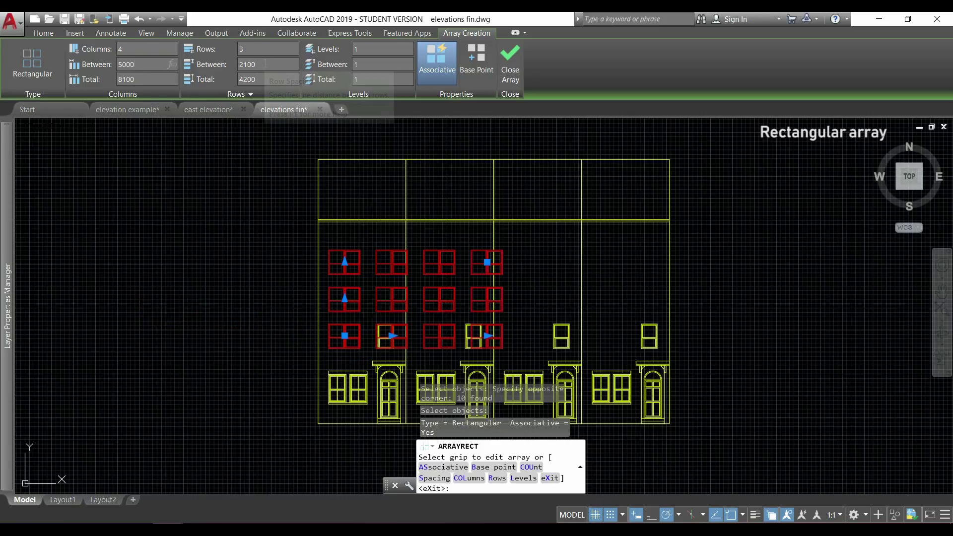
key(Return)
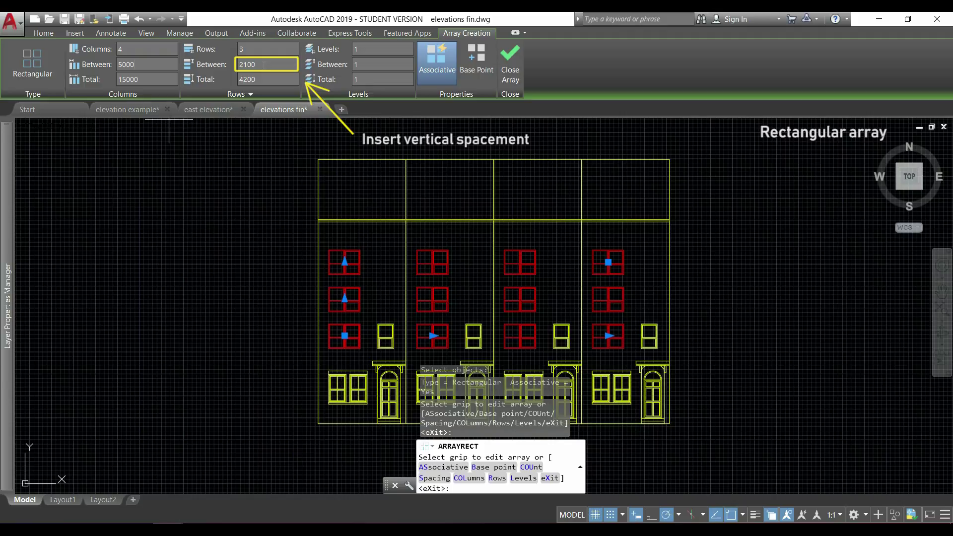
Set the window array's row spacing to 2600
click(264, 64)
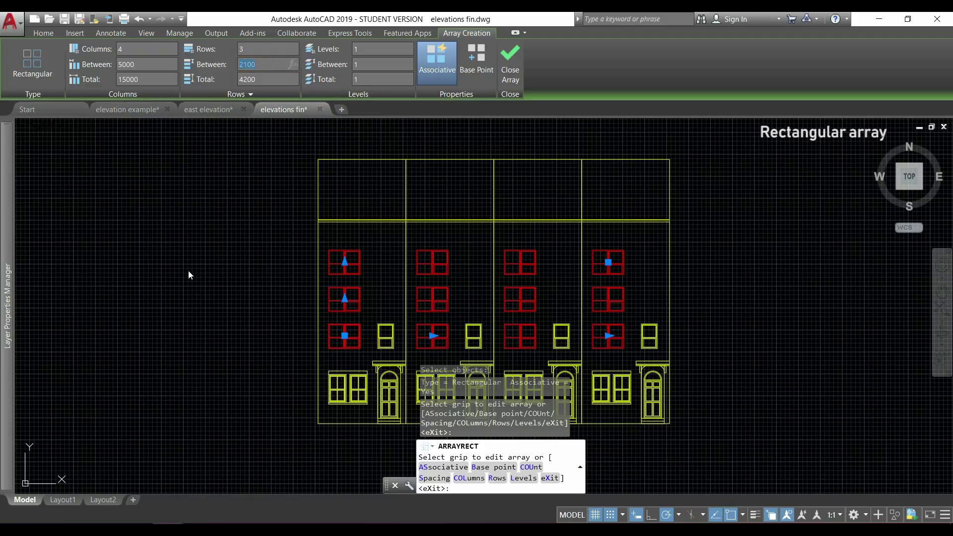
text(2600)
key(Return)
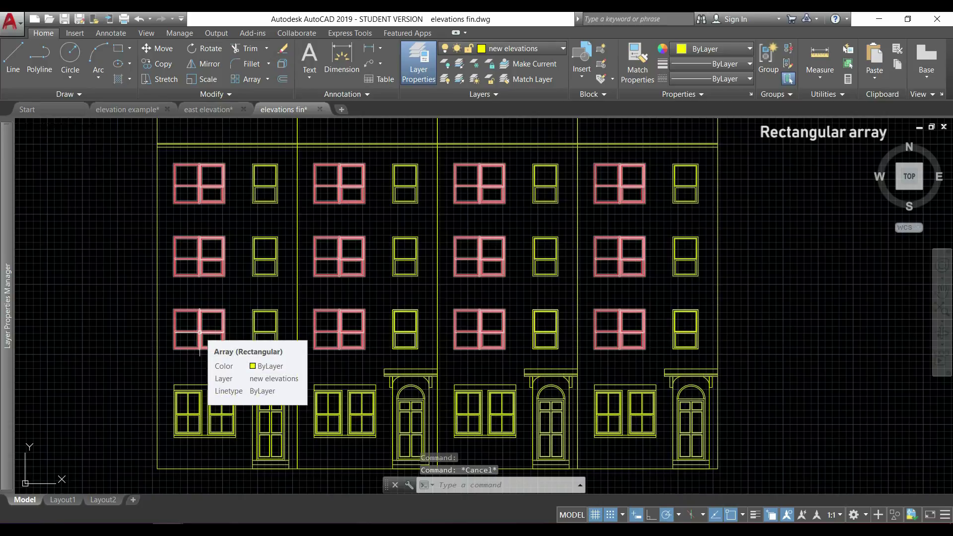
Move the window array up 1000 using its base grip
click(199, 331)
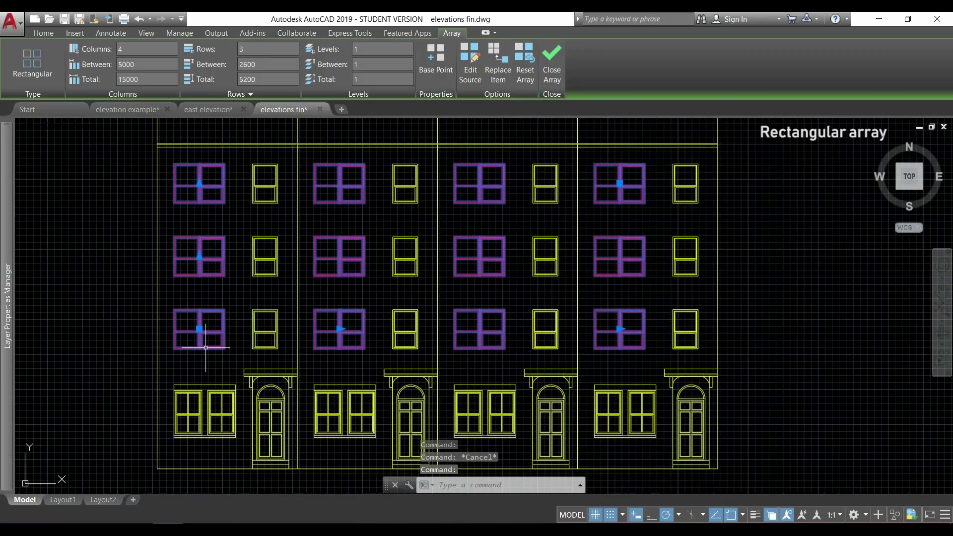
scroll(200, 332, up, 2)
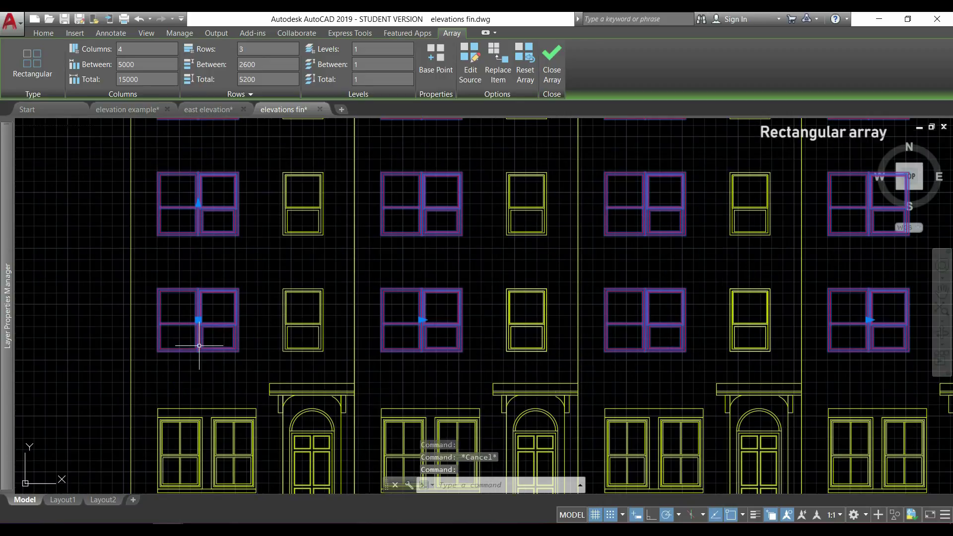
click(199, 320)
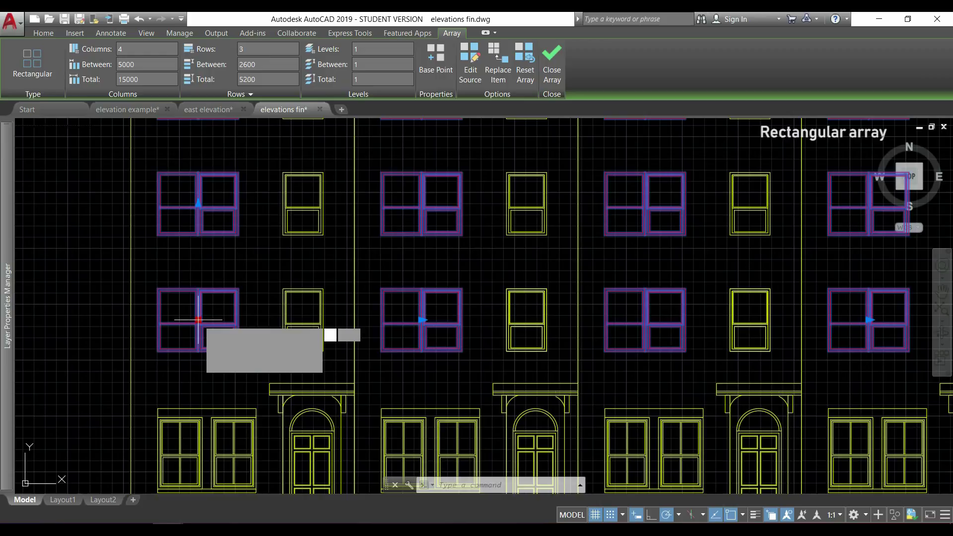
scroll(199, 321, down, 2)
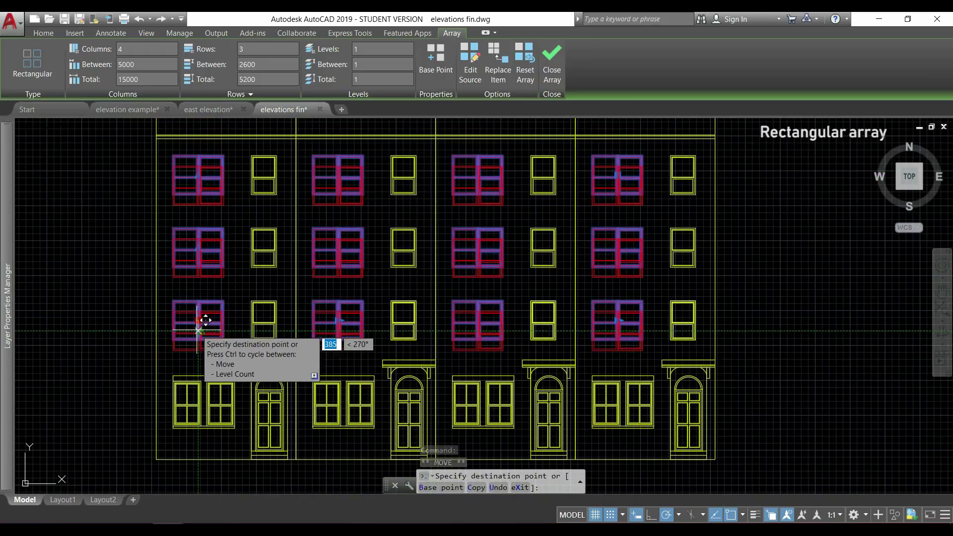
scroll(203, 298, up, 4)
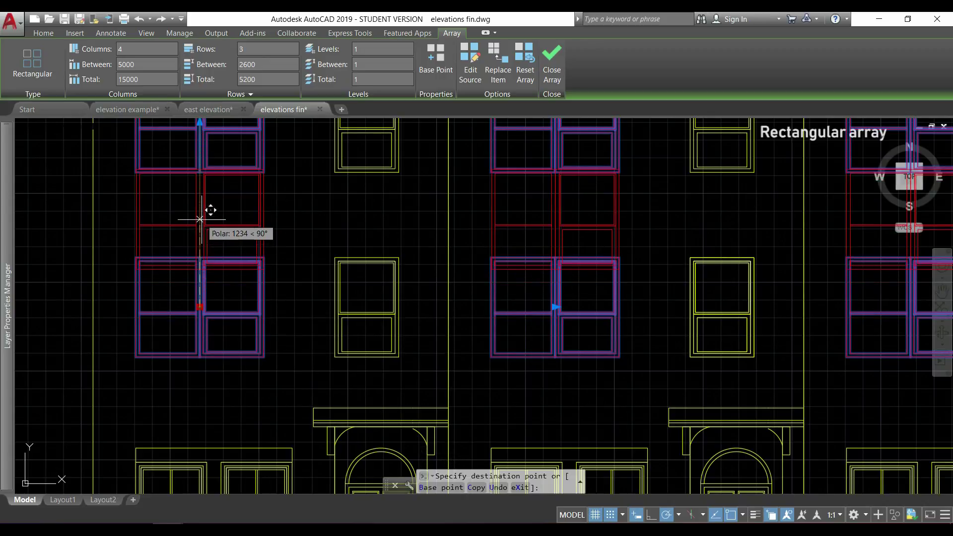
text(1)
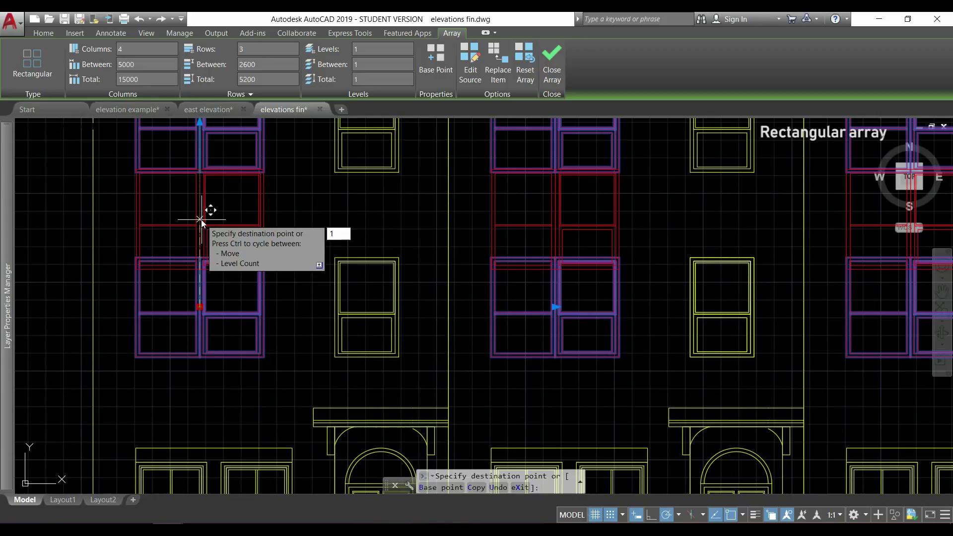
text(000)
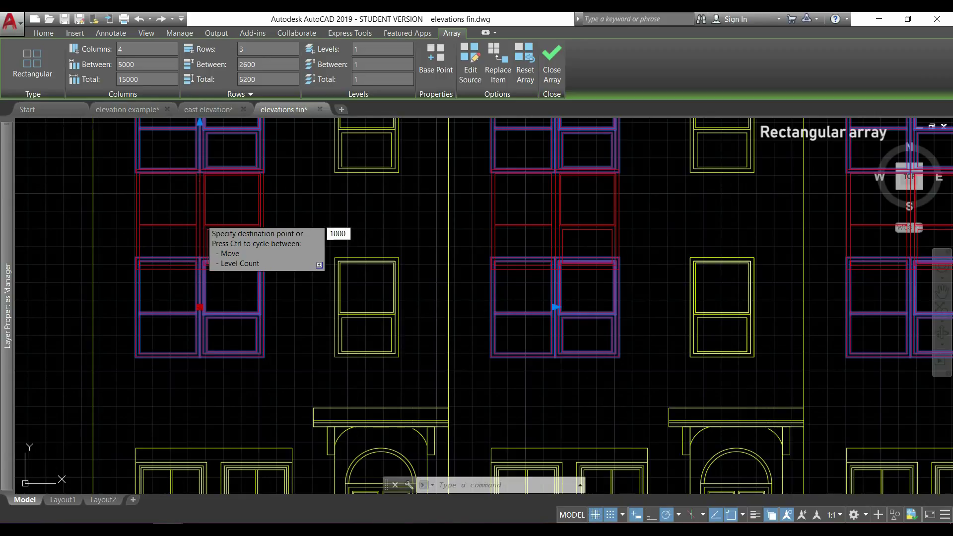
key(Return)
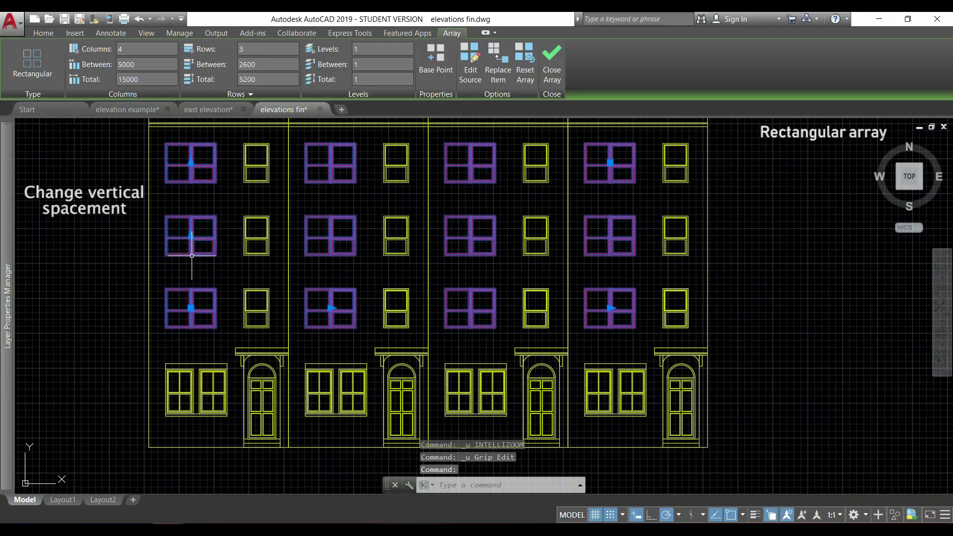
click(191, 237)
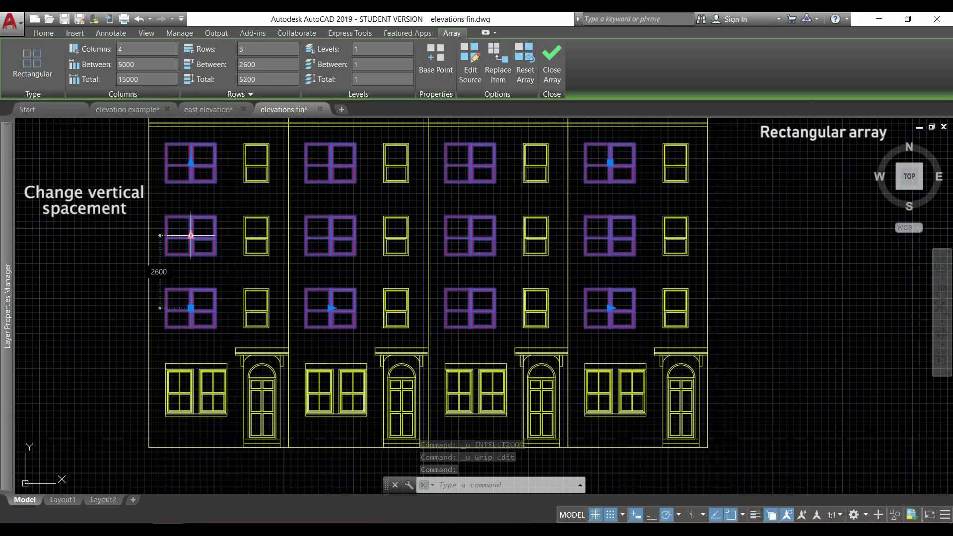
scroll(190, 263, up, 2)
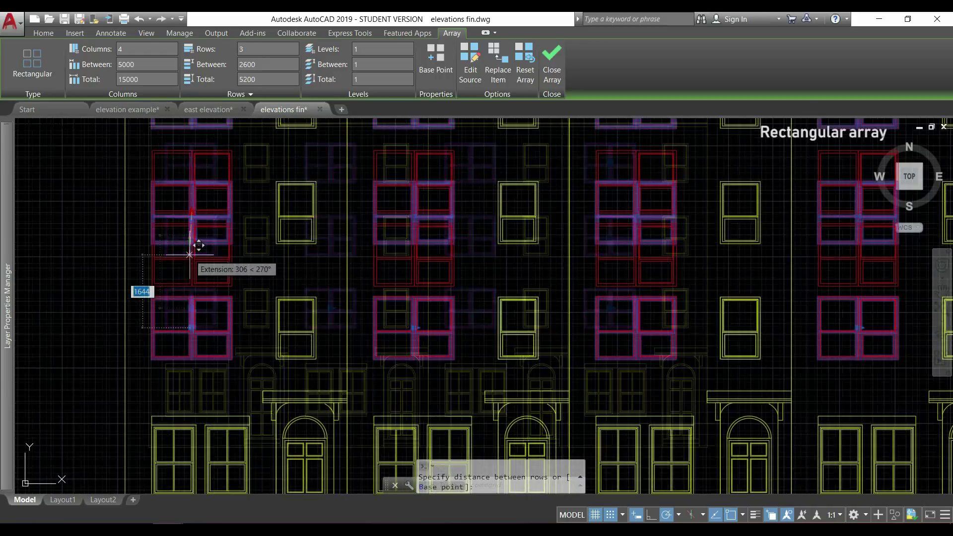
text(2000)
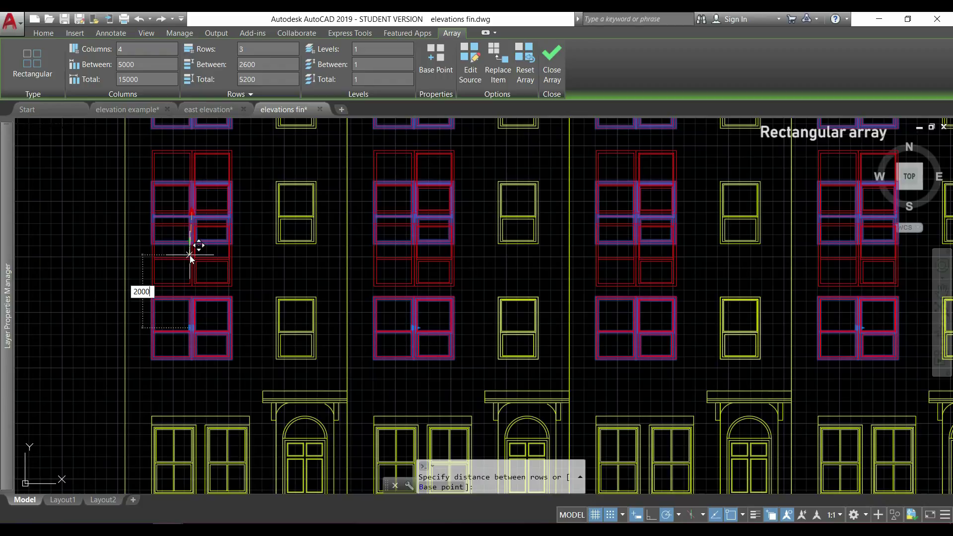
key(Return)
scroll(191, 254, down, 2)
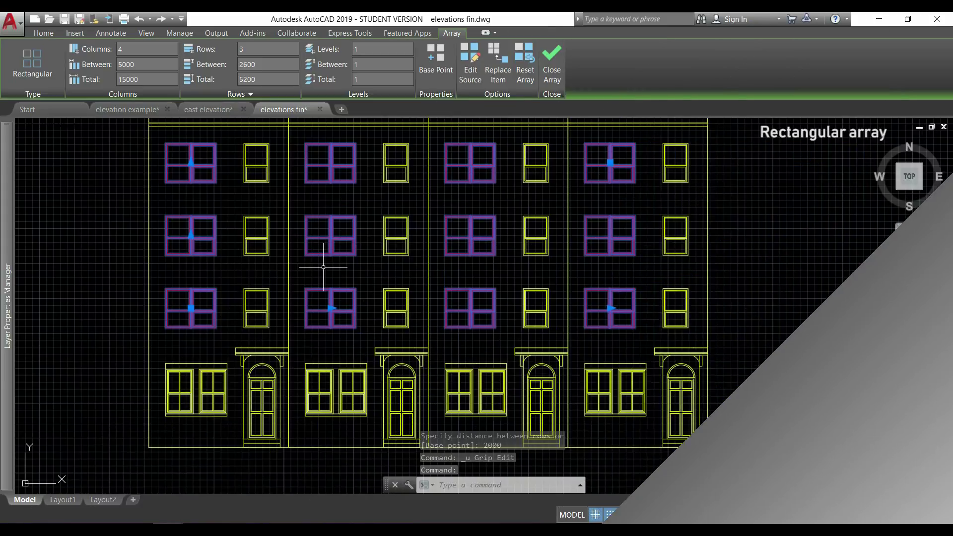
click(331, 308)
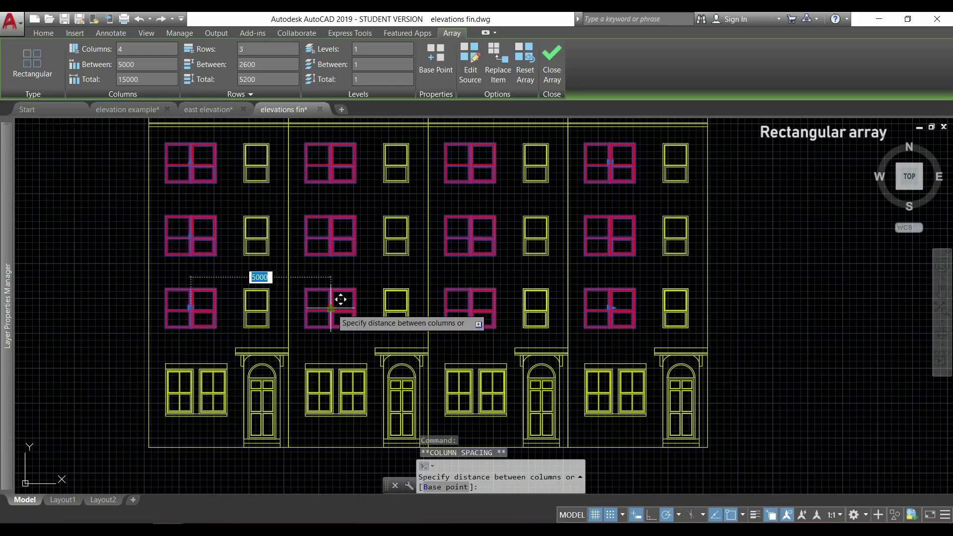
key(Escape)
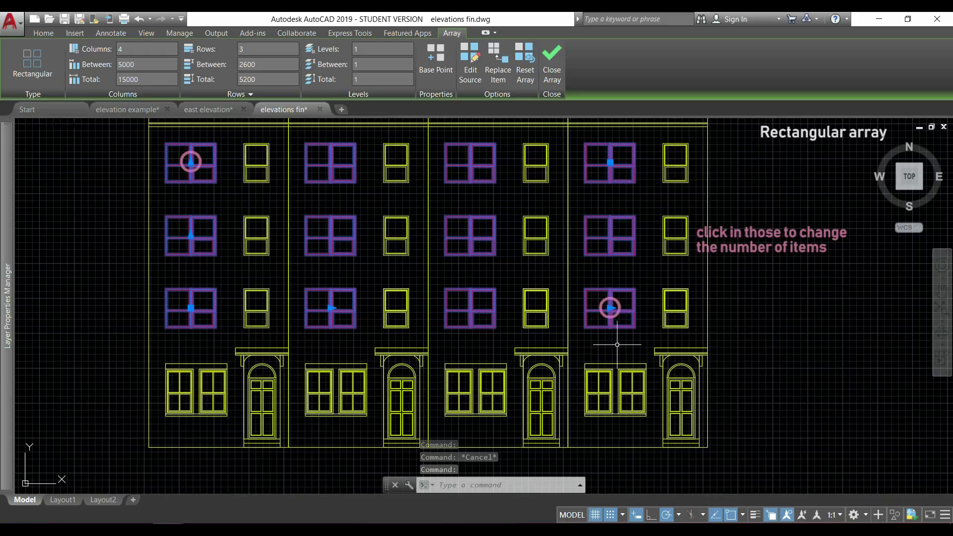
Raise the window array's column count to 20 from its end grip
mouse_move(610, 309)
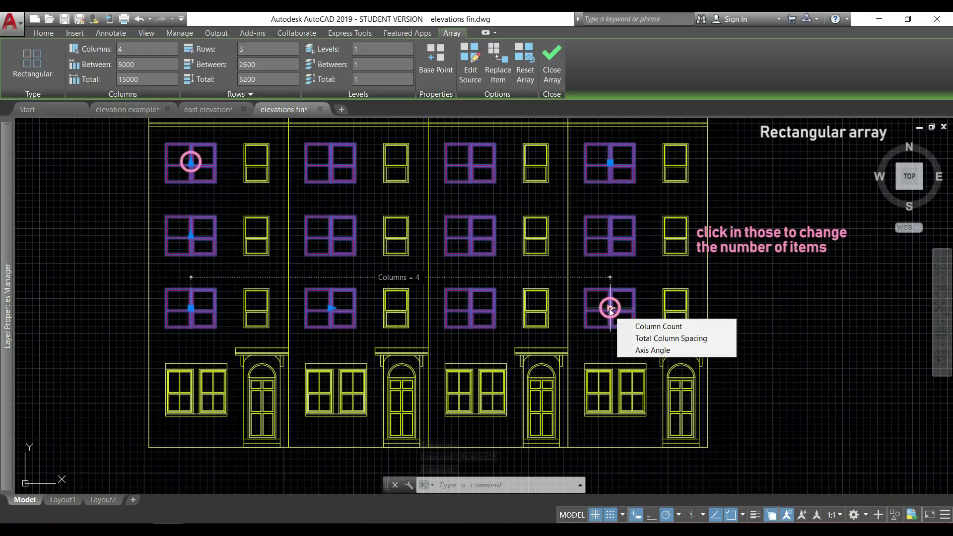
click(653, 326)
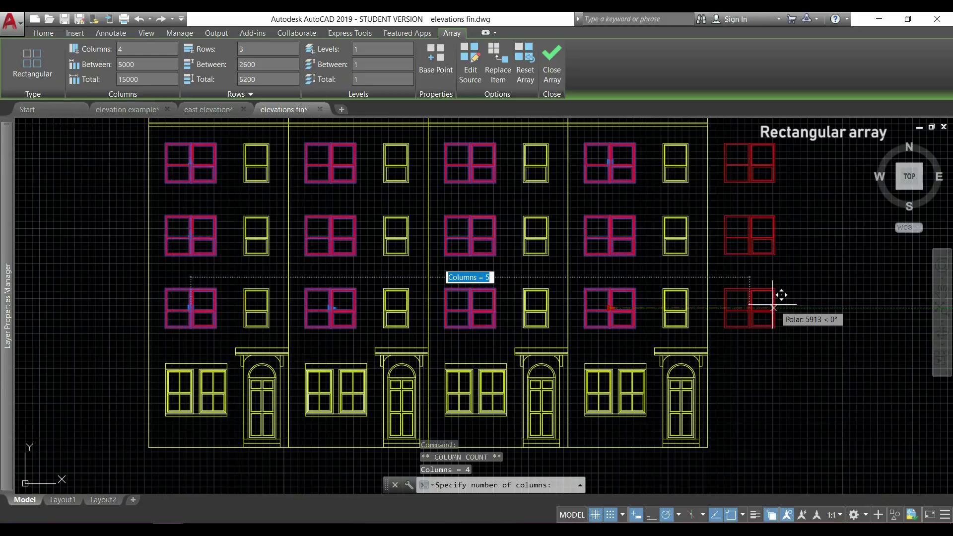
scroll(780, 308, down, 6)
middle_drag(889, 304, 590, 304)
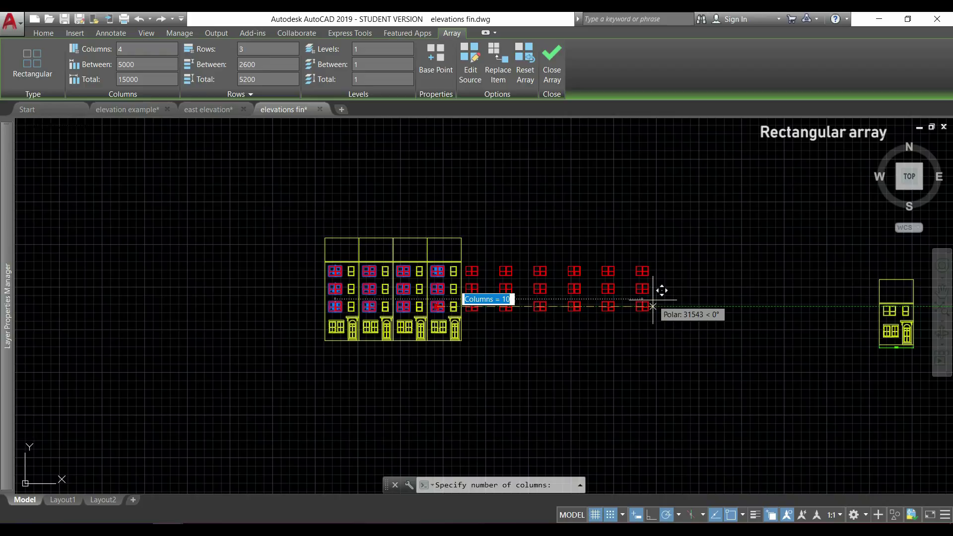
text(20)
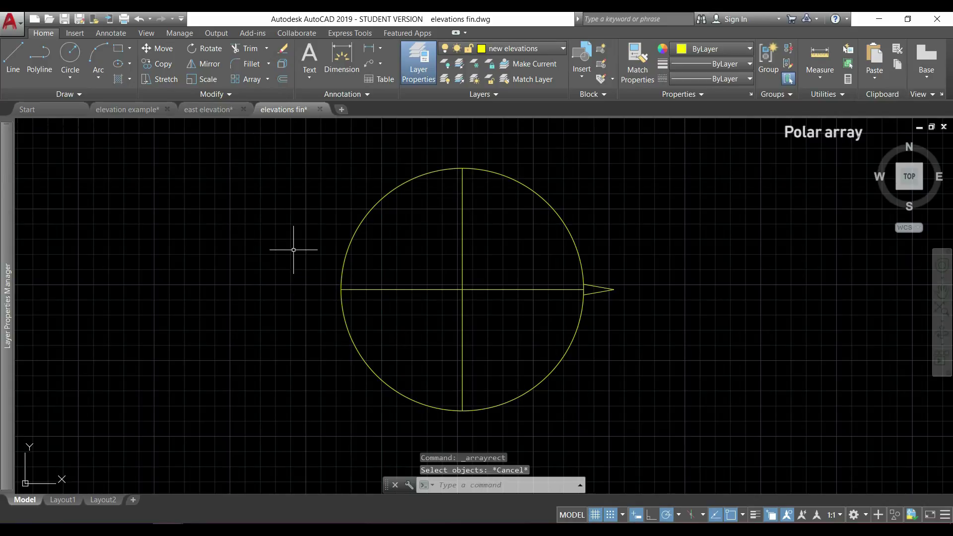
Create a polar array of the arrow tip centred on the circle's centre
click(267, 79)
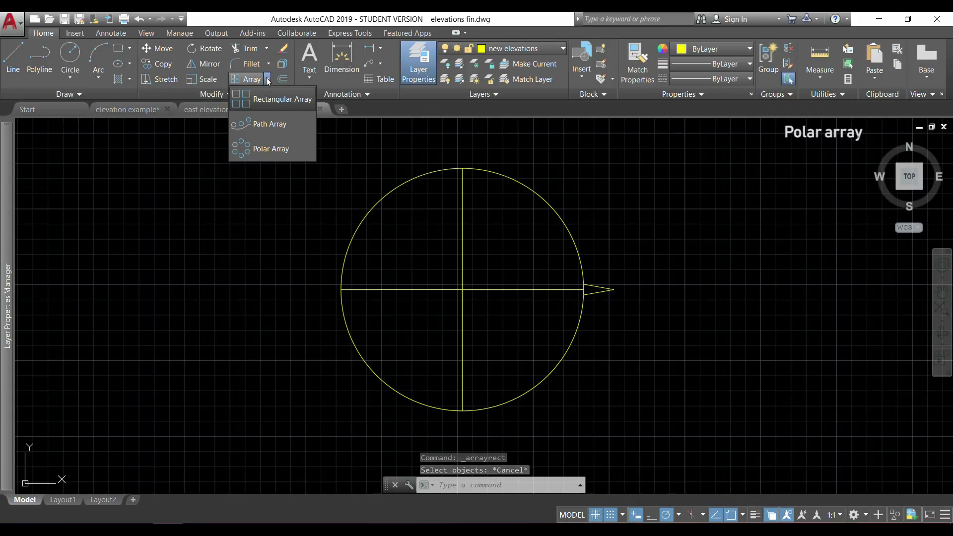
click(298, 149)
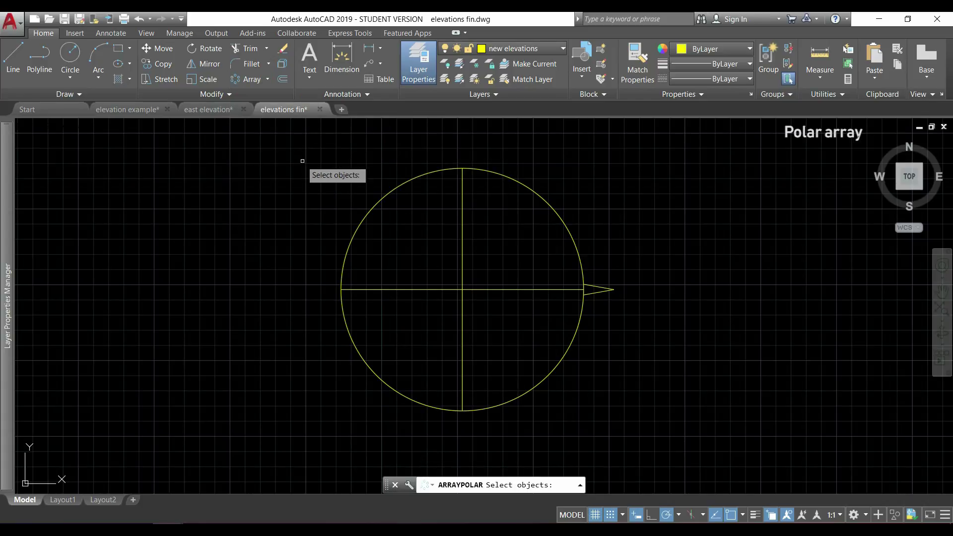
click(617, 299)
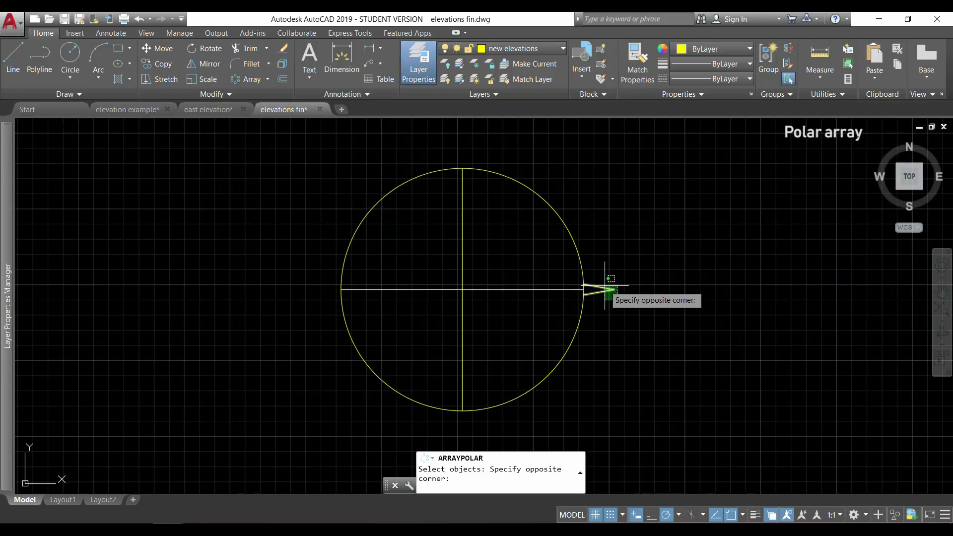
click(599, 271)
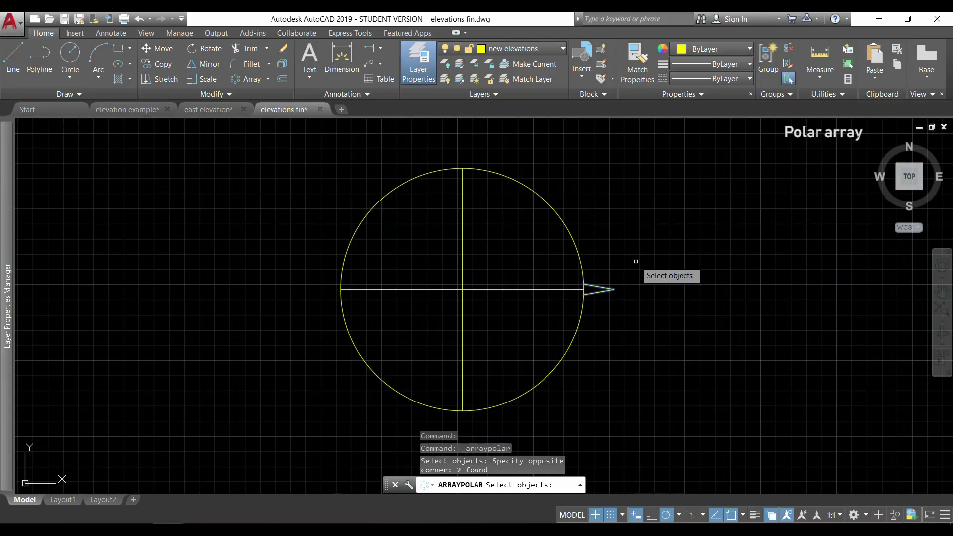
key(Return)
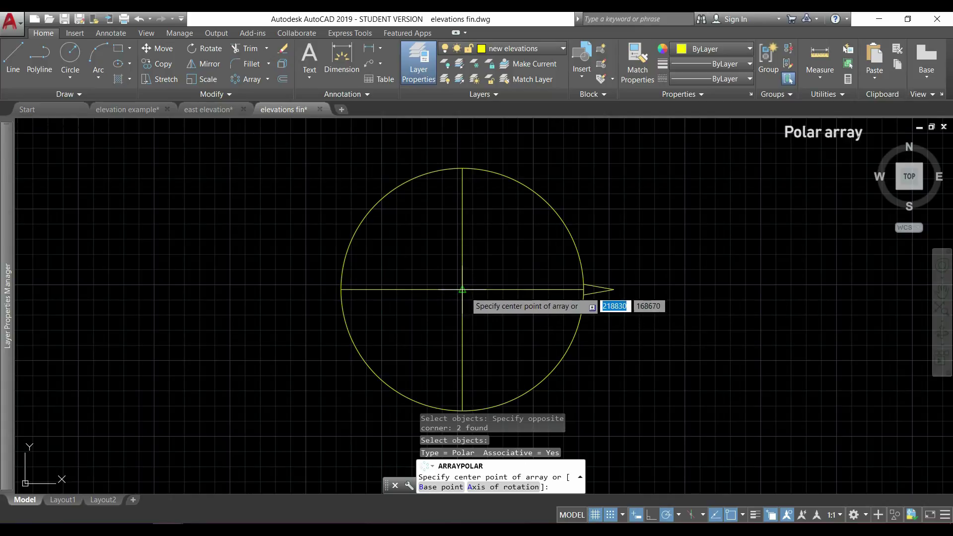
click(462, 290)
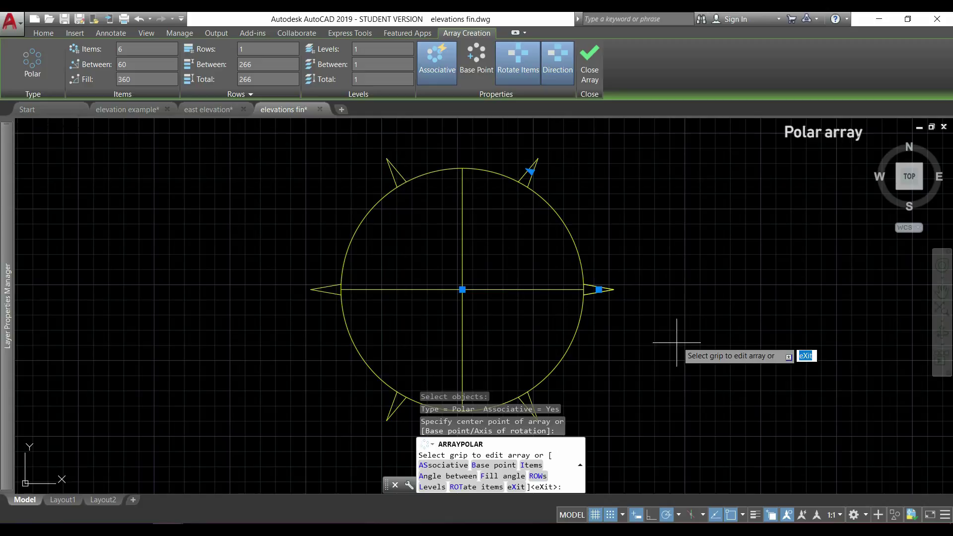
Try 24 items with 10° between items in the polar array
mouse_move(674, 350)
middle_down()
mouse_move(639, 309)
mouse_move(650, 319)
middle_up()
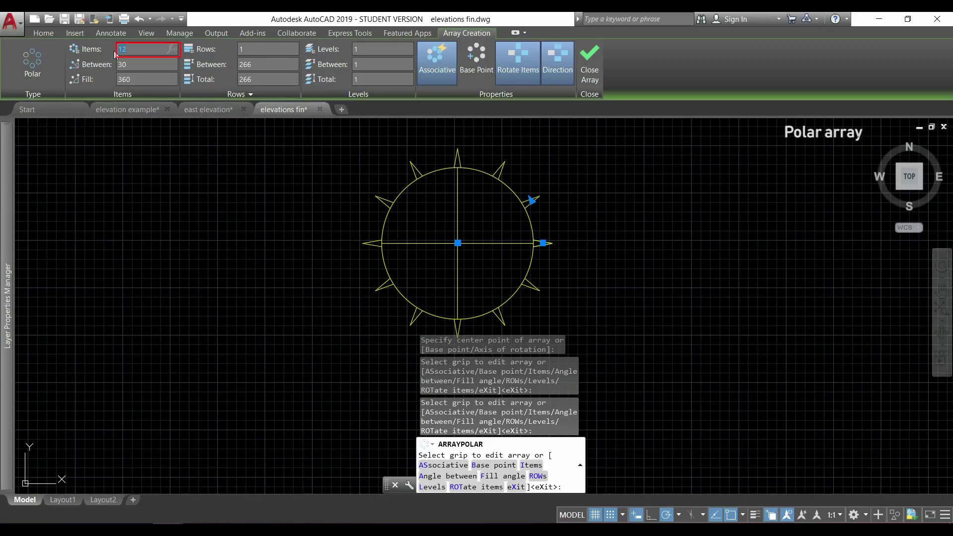
text(24)
key(Tab)
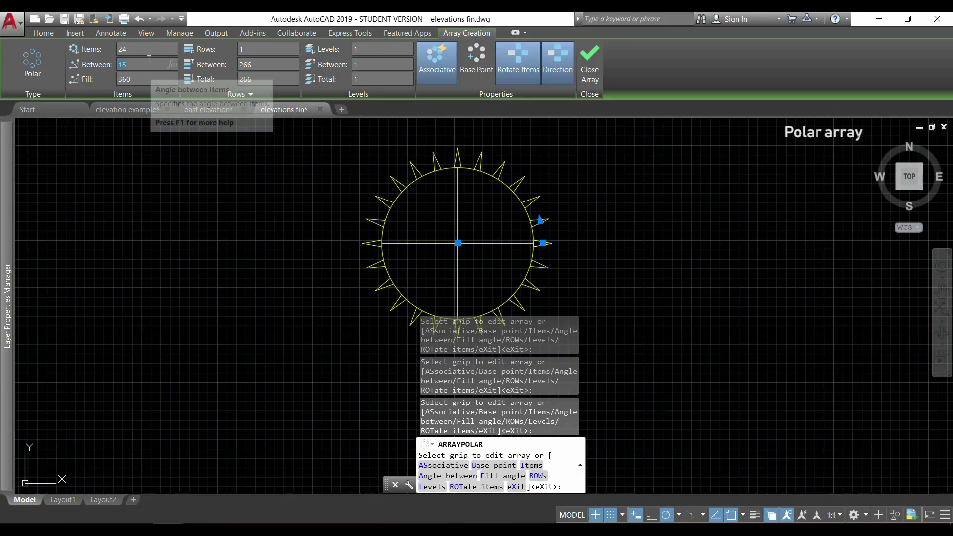
click(132, 60)
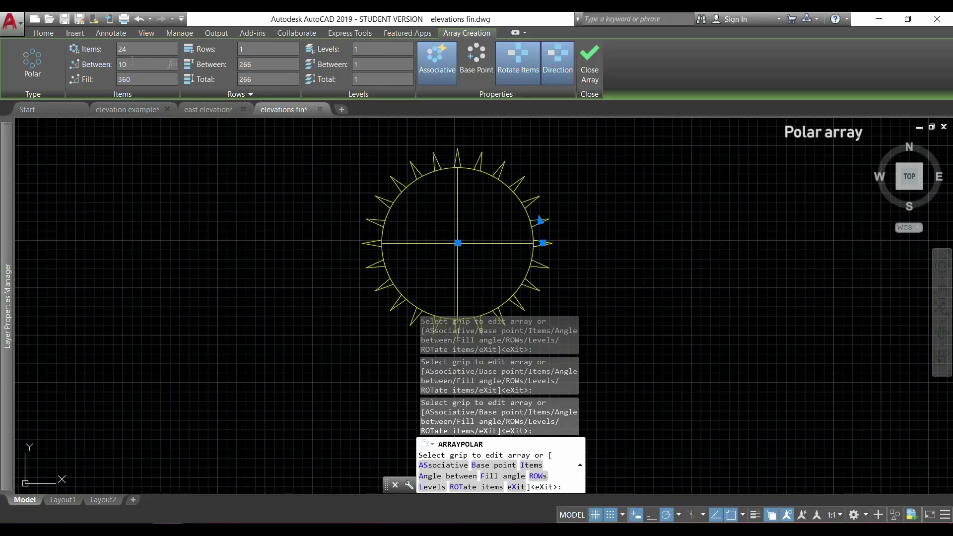
text(10)
key(Return)
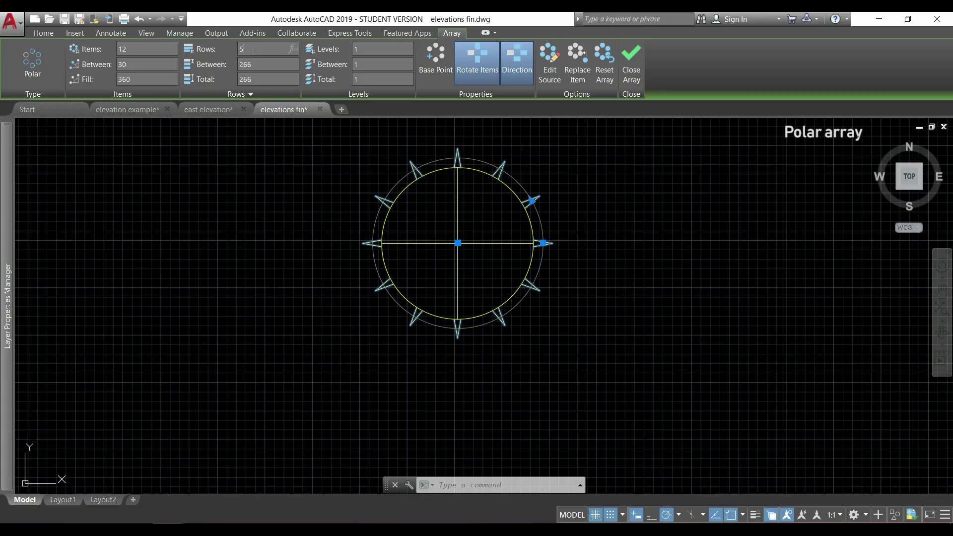
Give the polar array 5 rows and inspect the 266 row spacing up close
key(Return)
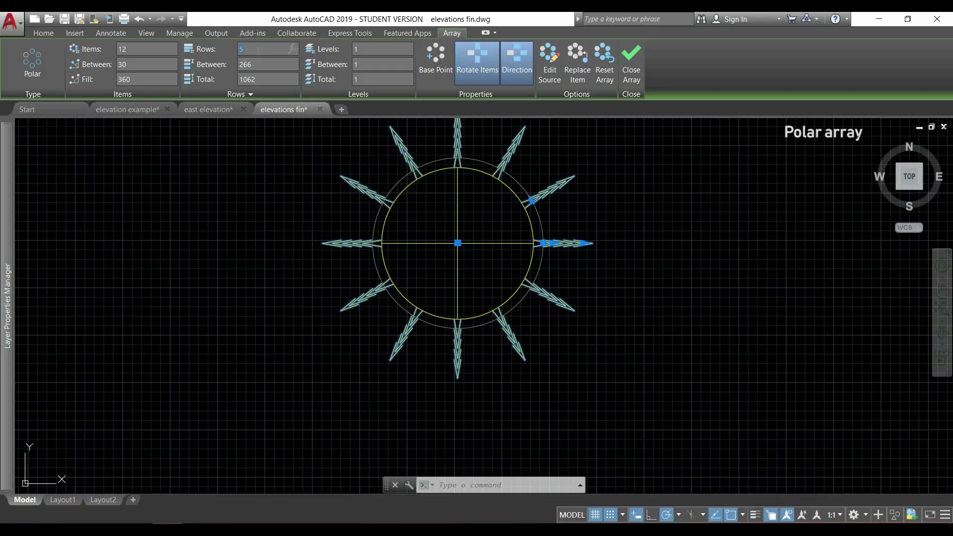
click(256, 64)
scroll(360, 252, up, 6)
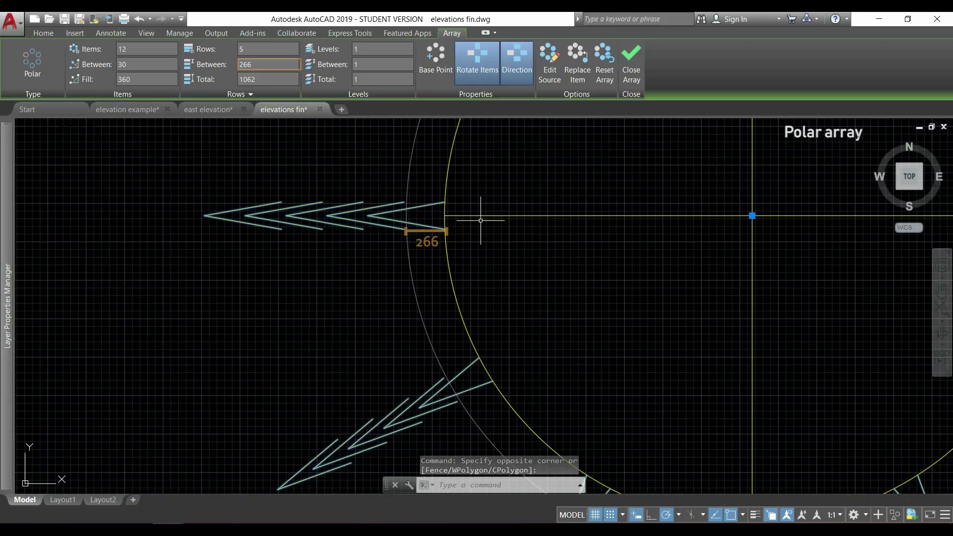
scroll(454, 309, down, 3)
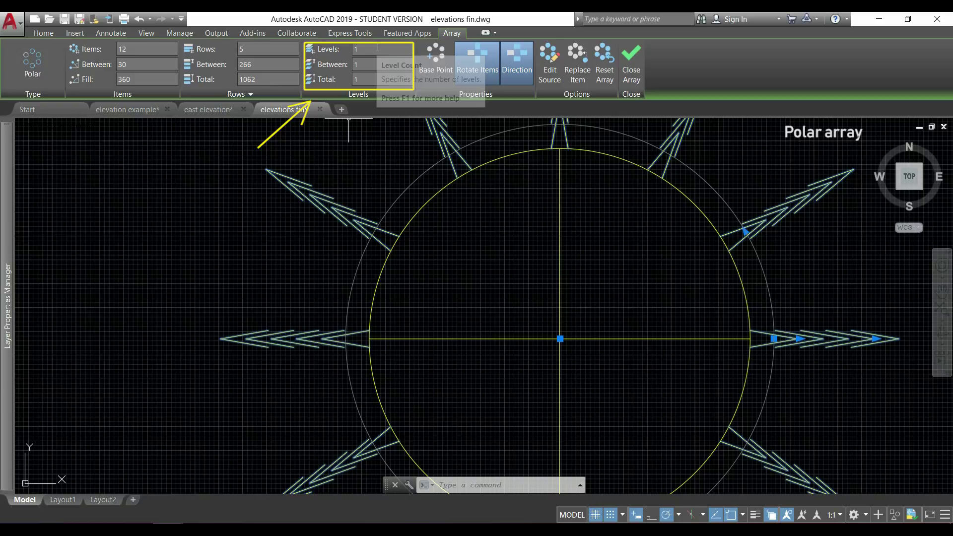
Set the polar array to 3 levels and orbit to view them in 3D
click(372, 49)
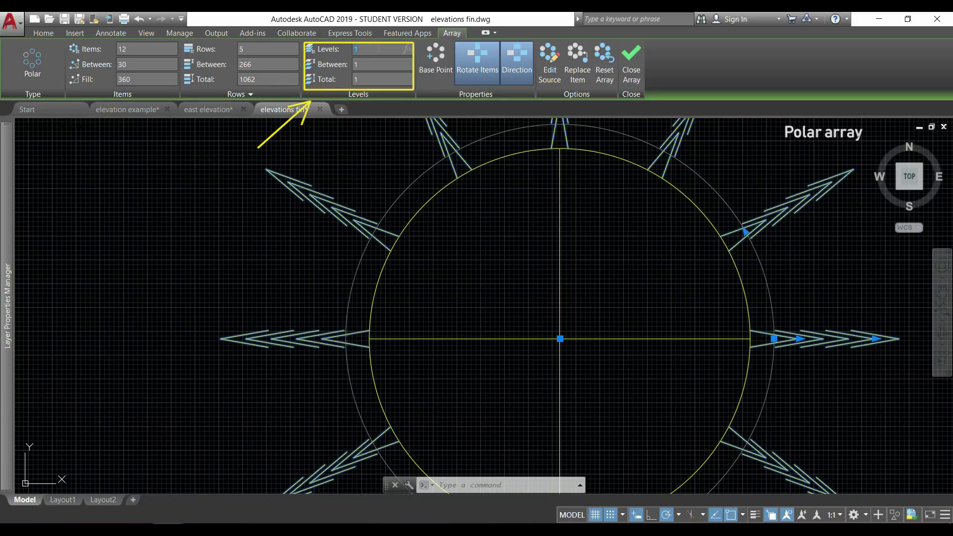
text(3)
click(475, 298)
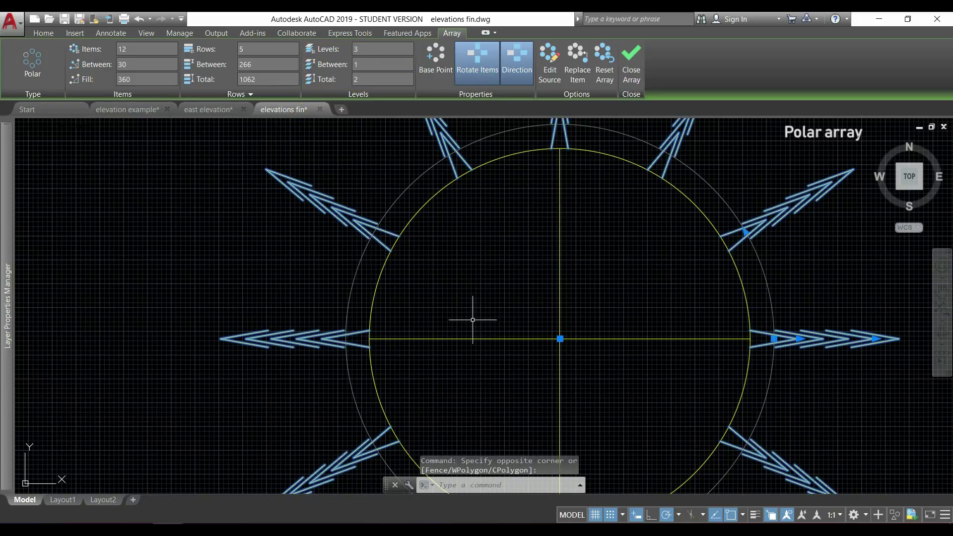
shift+middle_drag(473, 320, 473, 320)
shift+middle_drag(509, 249, 502, 218)
middle_drag(405, 388, 400, 298)
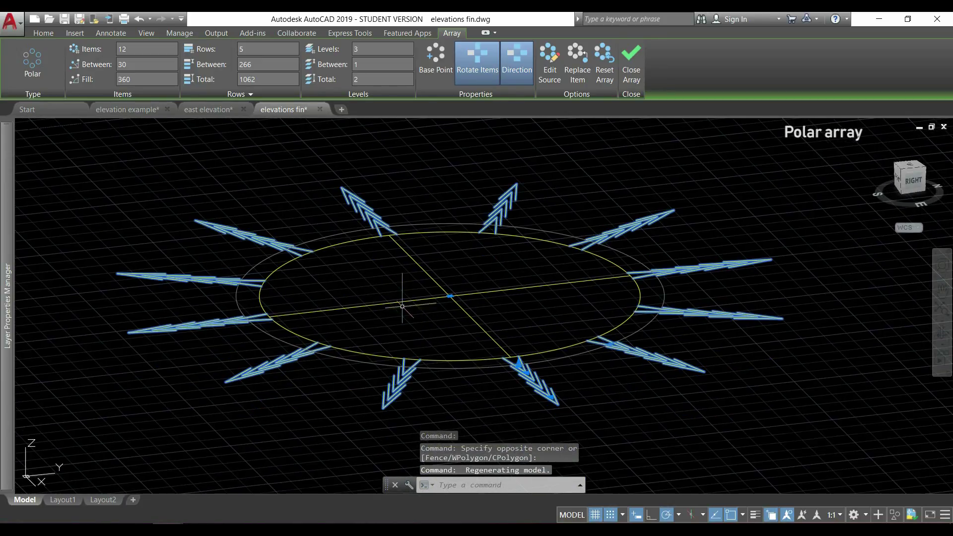
mouse_move(400, 419)
shift+middle_down()
mouse_move(386, 392)
mouse_move(391, 403)
shift+middle_up()
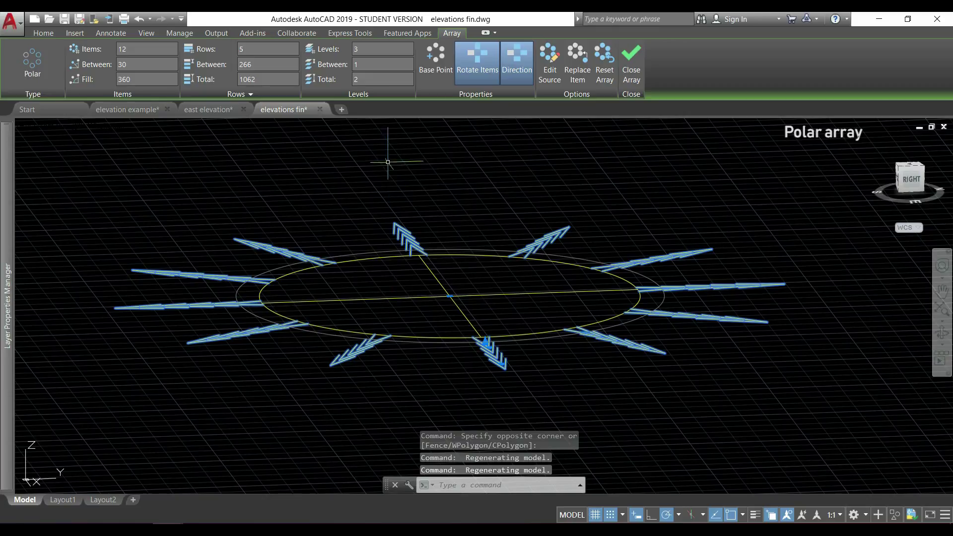
Set the spacing between levels, trying 100 and settling on 300
click(371, 65)
text(100)
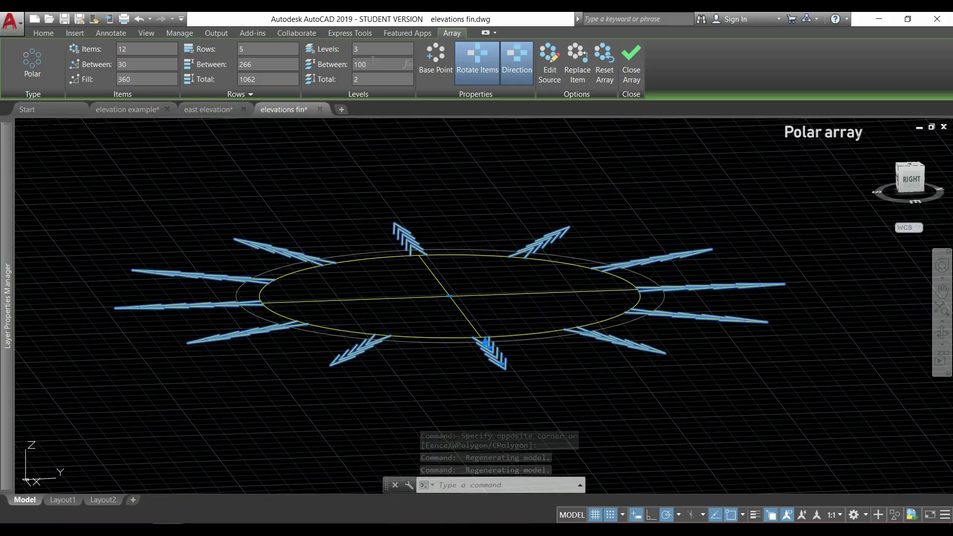
key(Return)
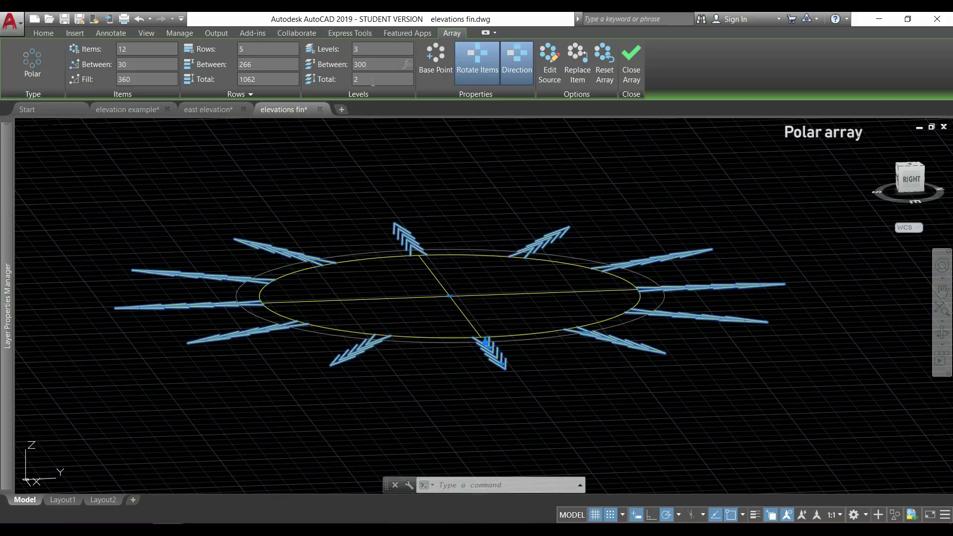
key(Return)
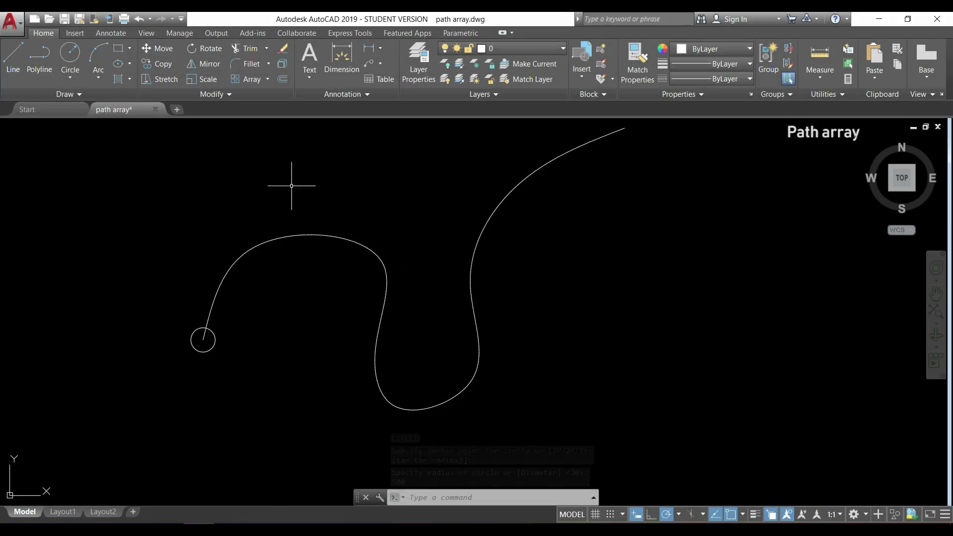
Start a path array with the small circle at the curve's left end as the object to repeat
click(268, 79)
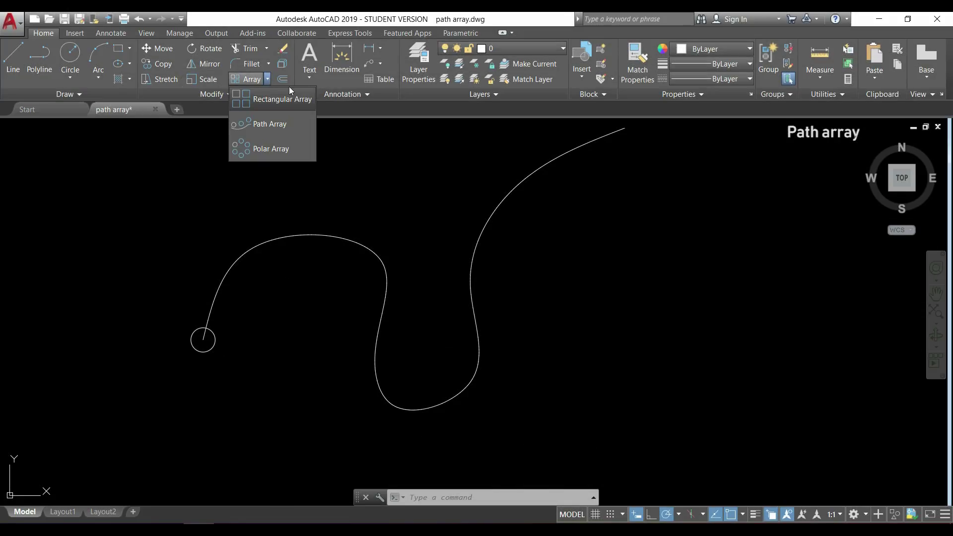
click(307, 125)
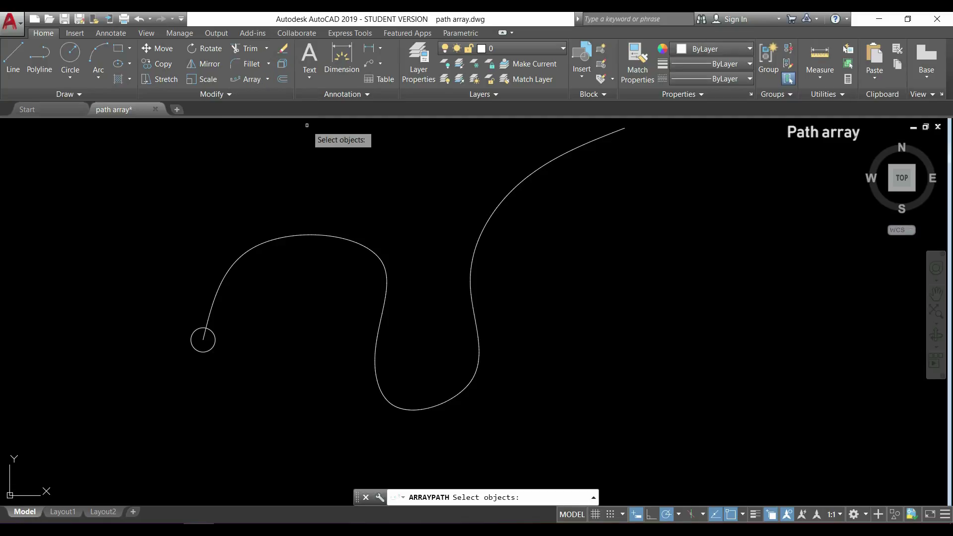
click(216, 345)
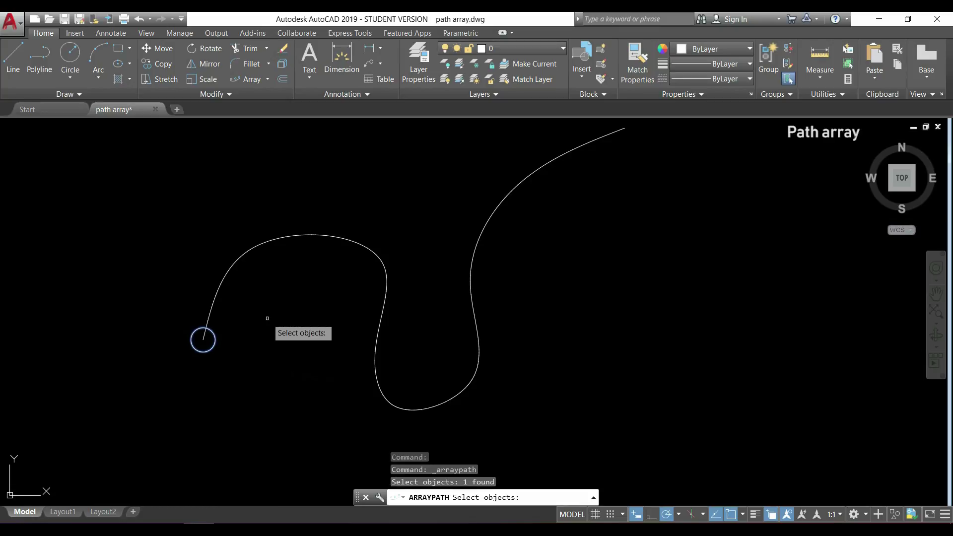
key(Return)
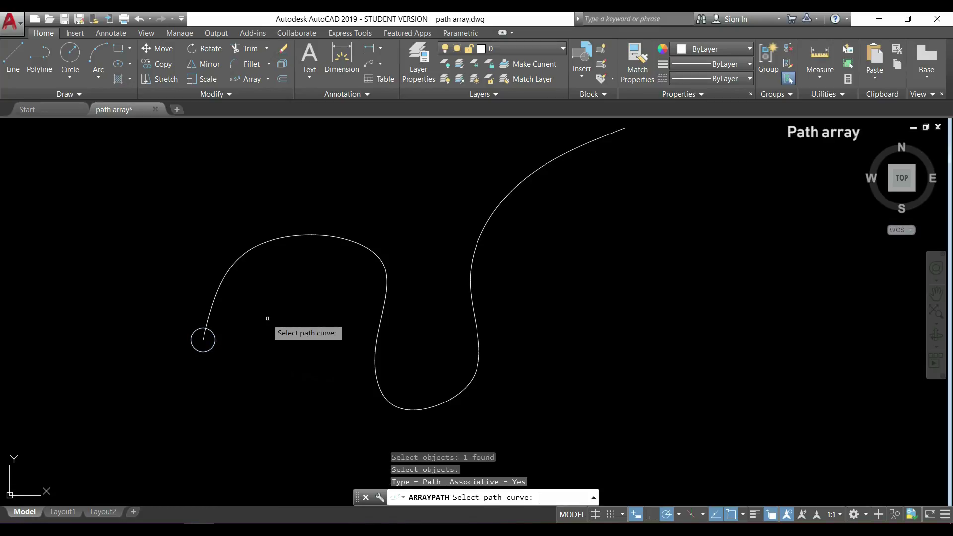
Use the winding curve as the path to repeat the circle along it
click(232, 266)
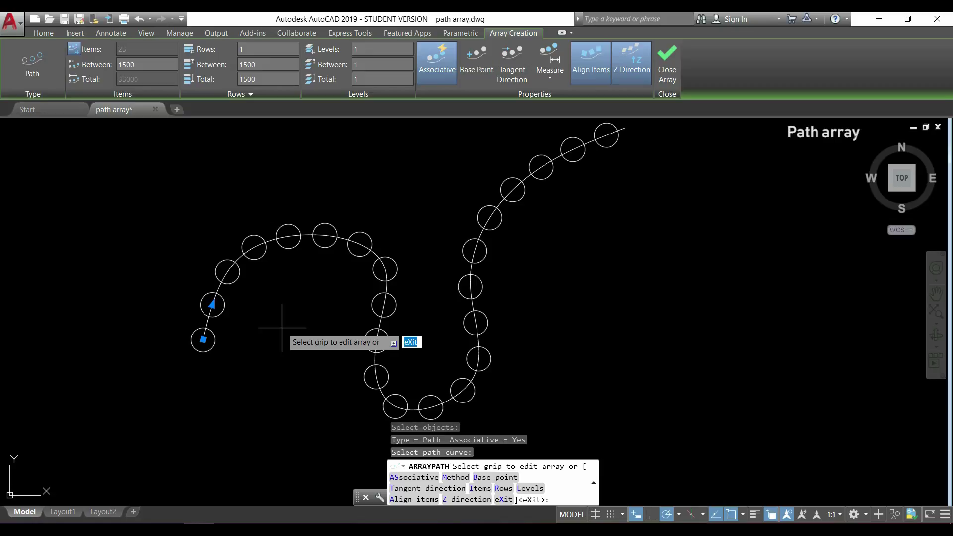
key(Return)
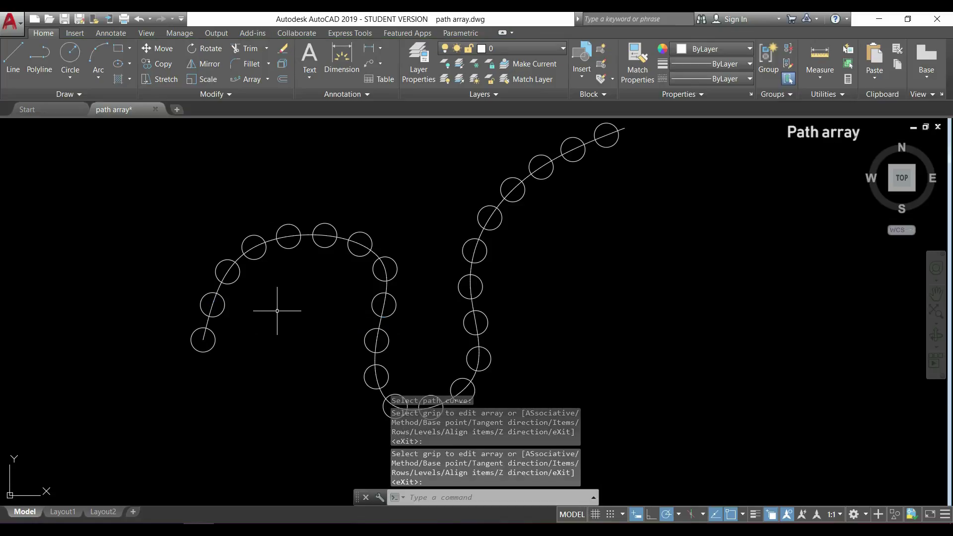
click(209, 351)
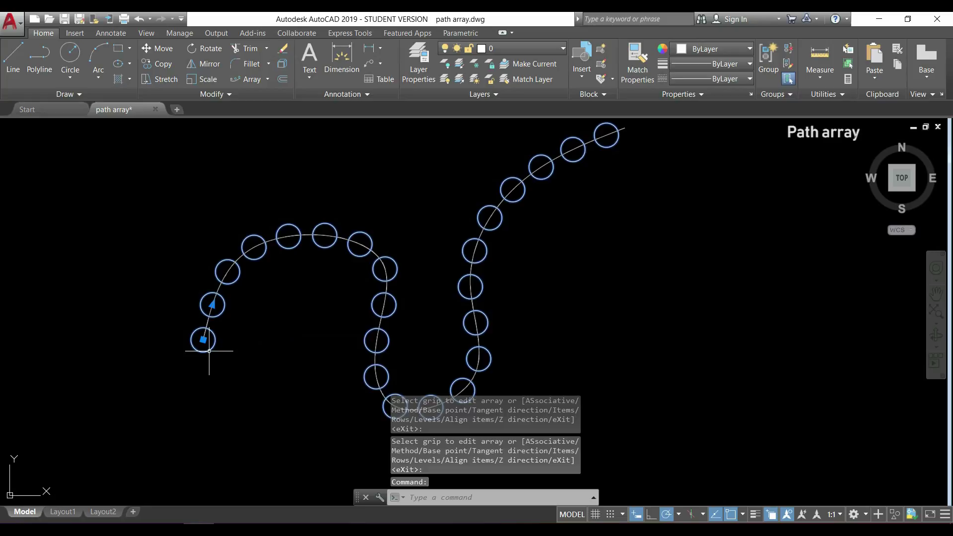
key(Escape)
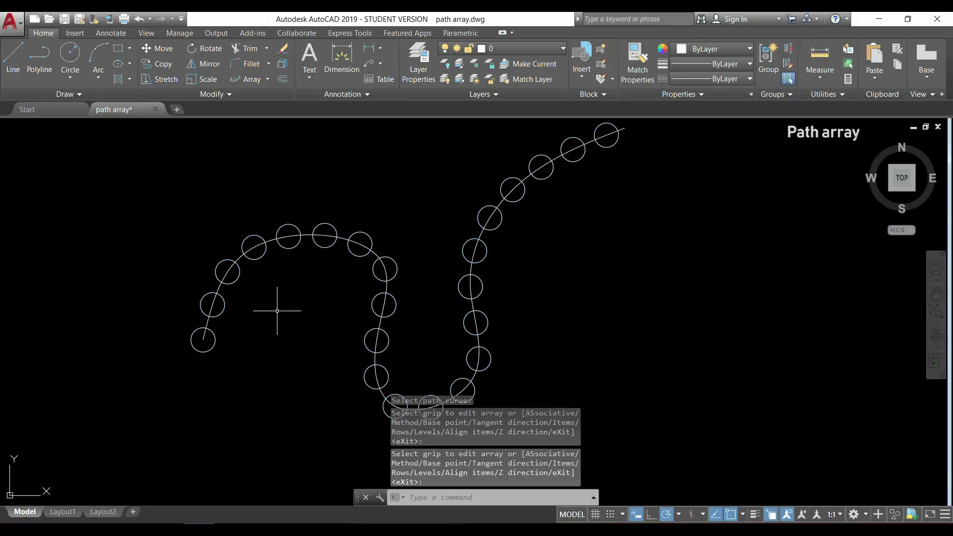
Widen the path array's item spacing so 7 circles sit 5168 apart
click(211, 351)
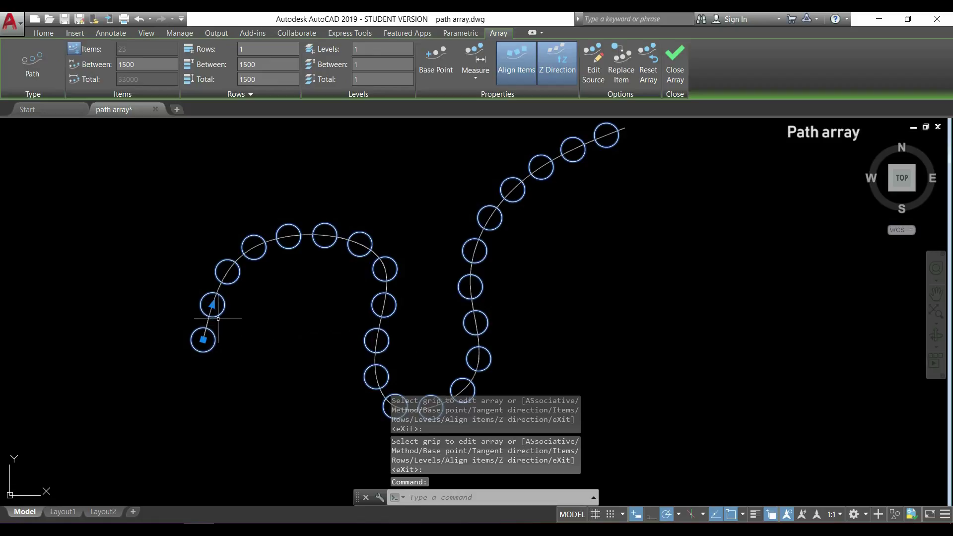
click(212, 303)
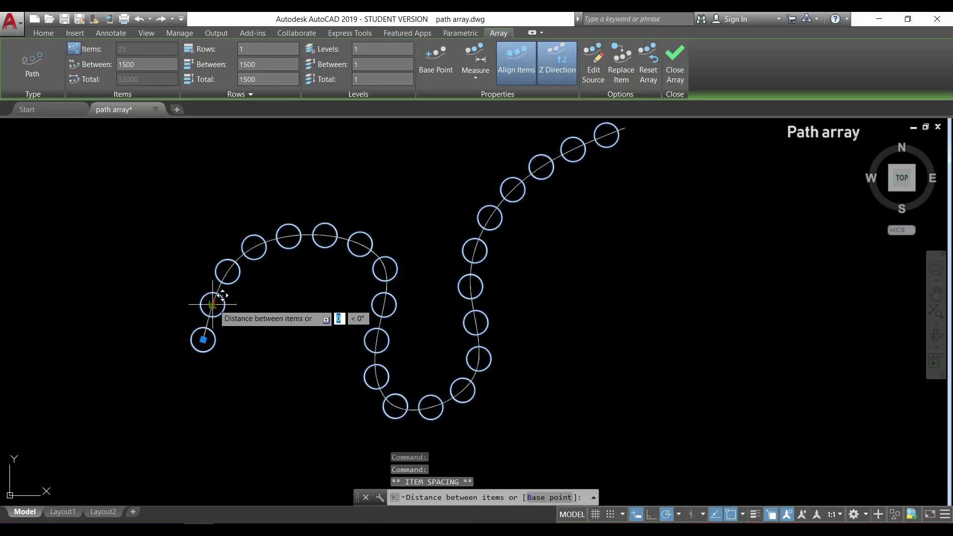
scroll(229, 270, up, 2)
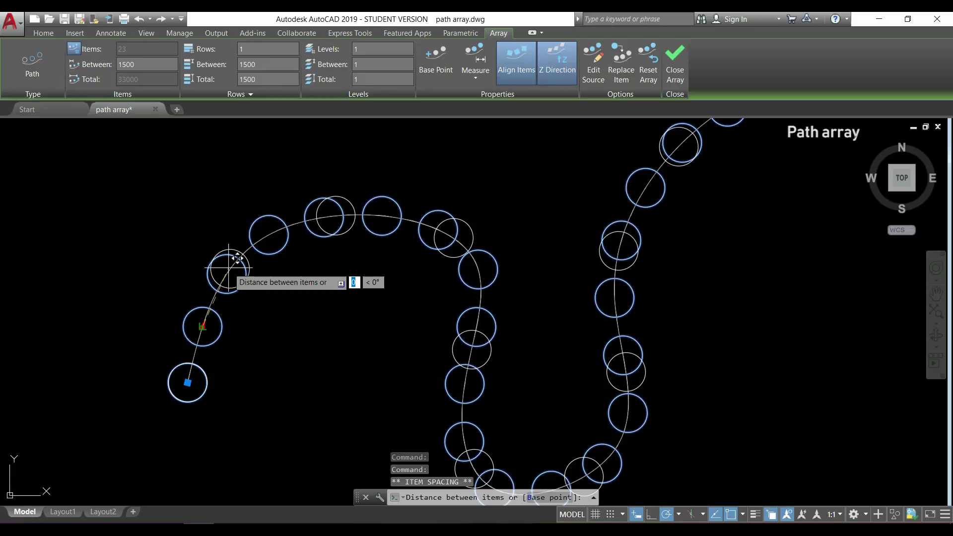
click(202, 293)
scroll(211, 294, down, 2)
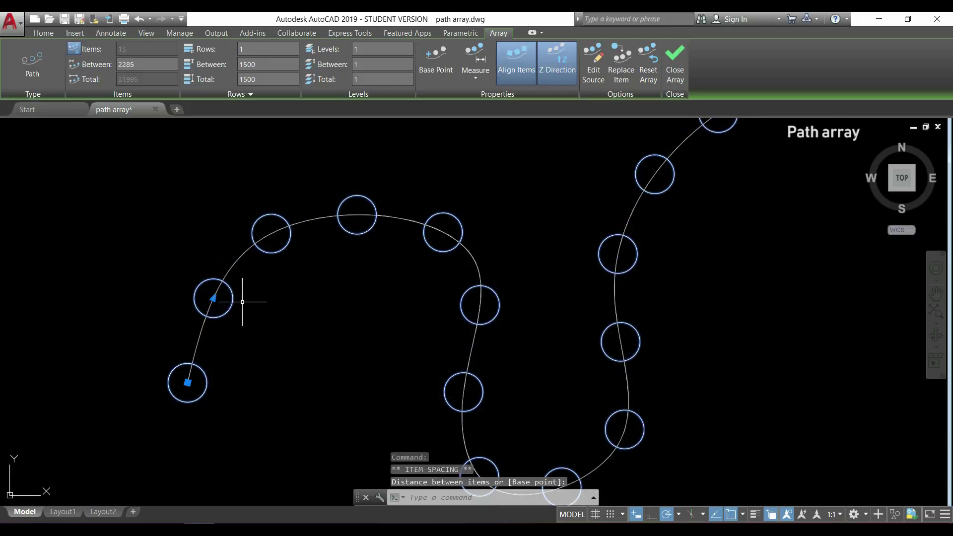